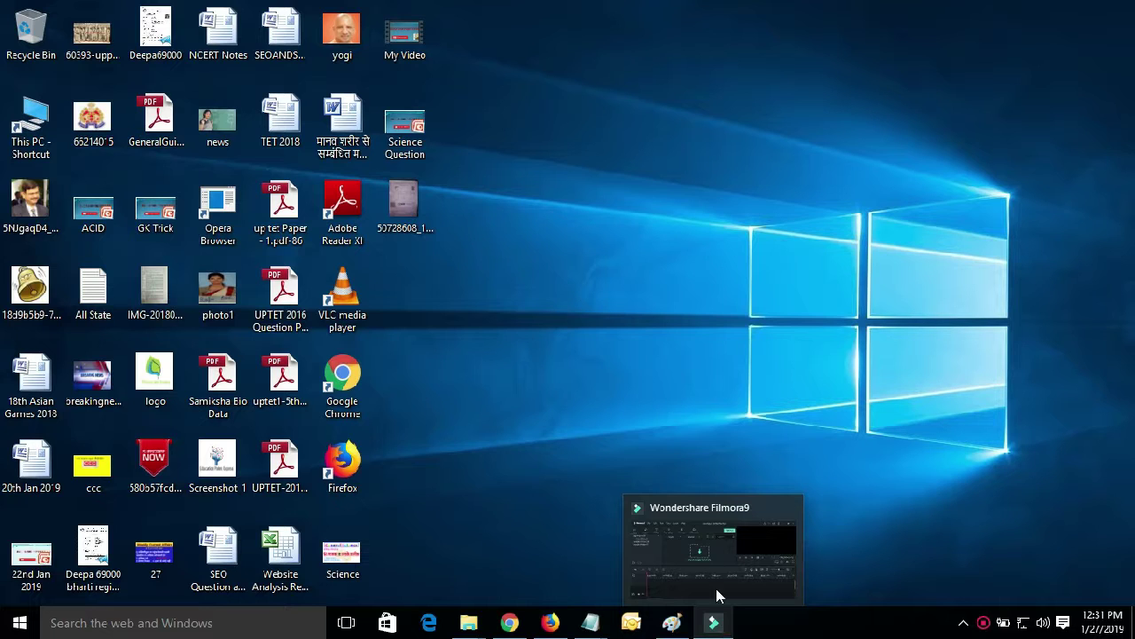
Switch to Google Chrome and load the page at bit.ly/windowstxt
click(590, 458)
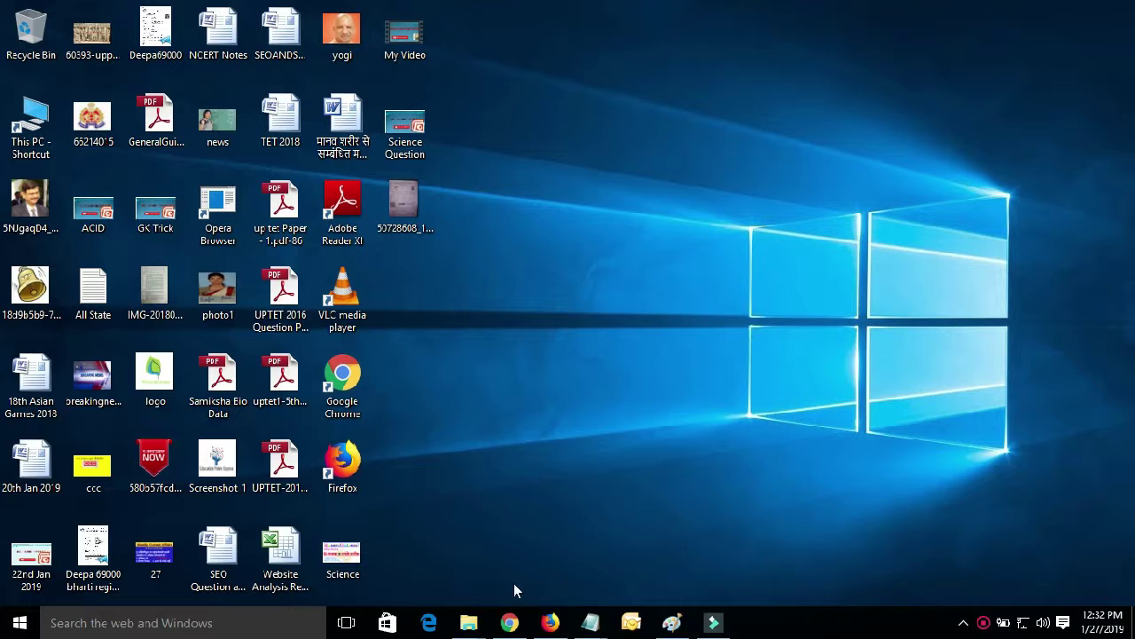
click(511, 624)
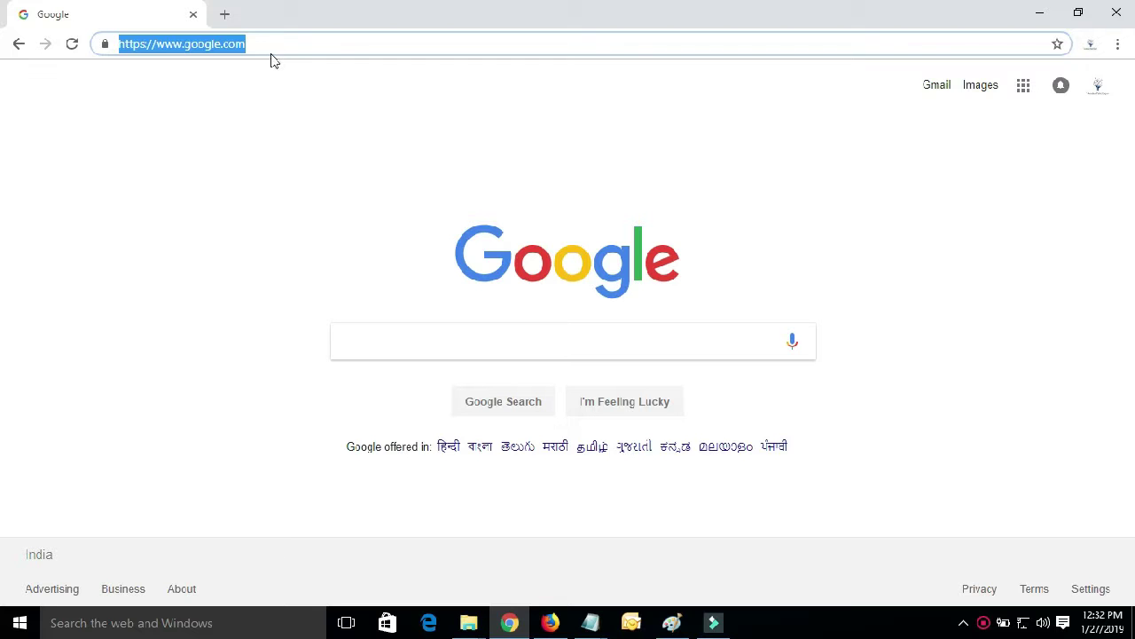
text(bi)
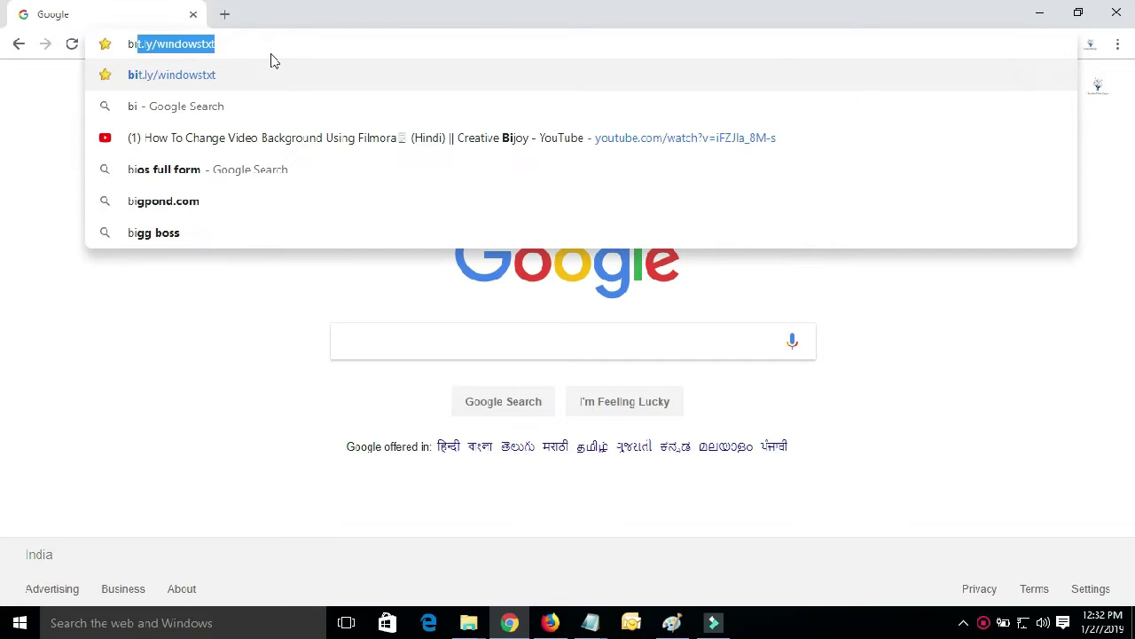
text(t.)
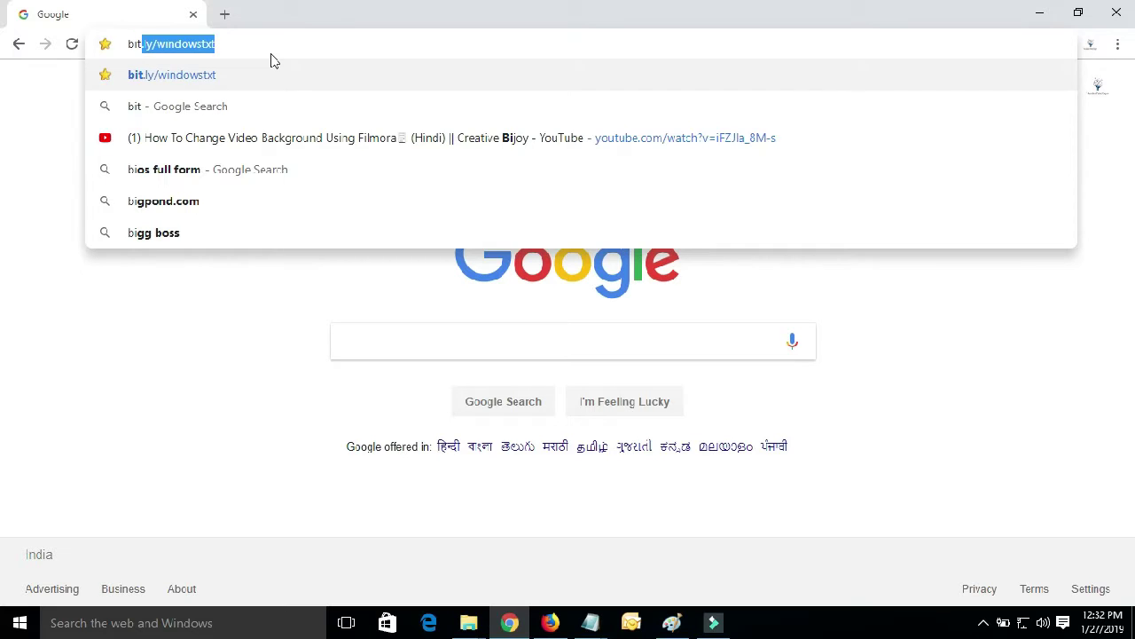
text(ly)
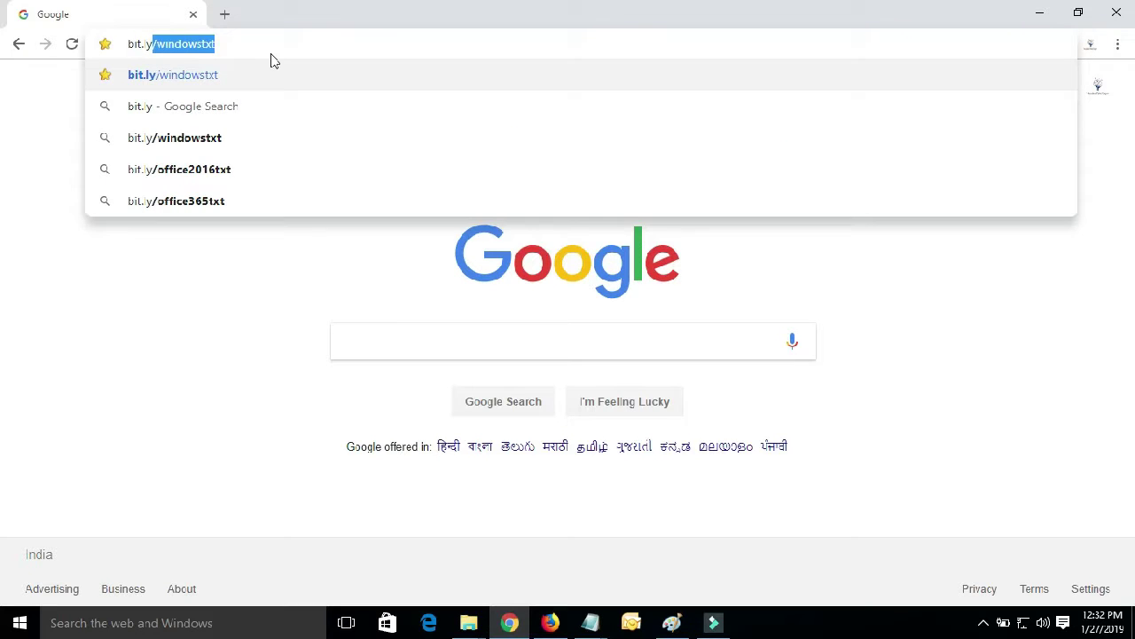
key(BackSpace)
text(/)
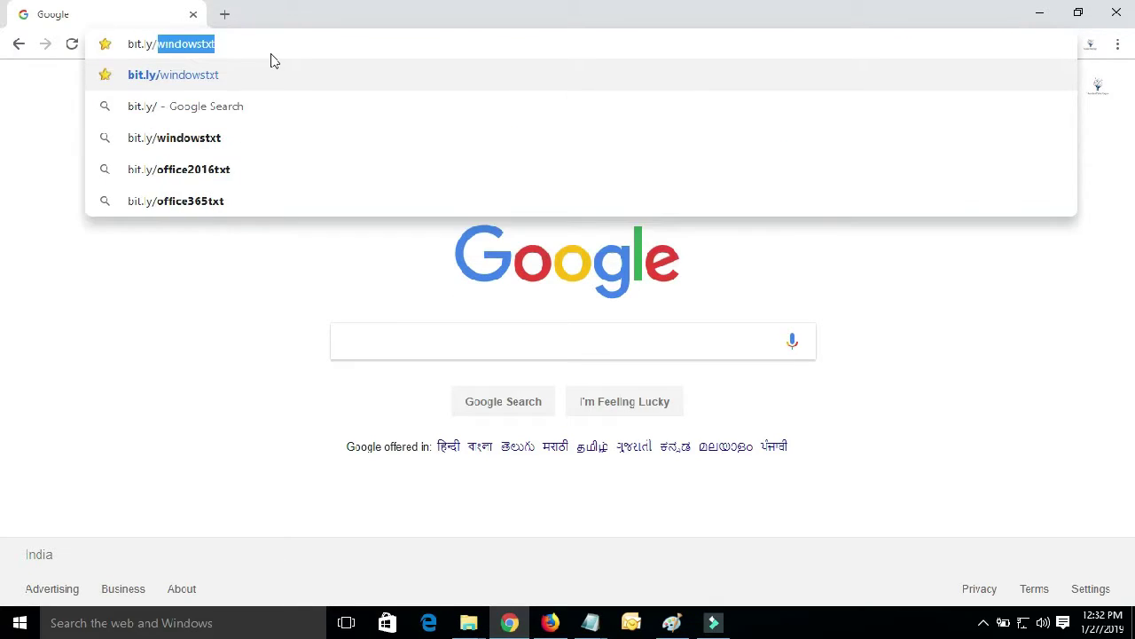
text(win)
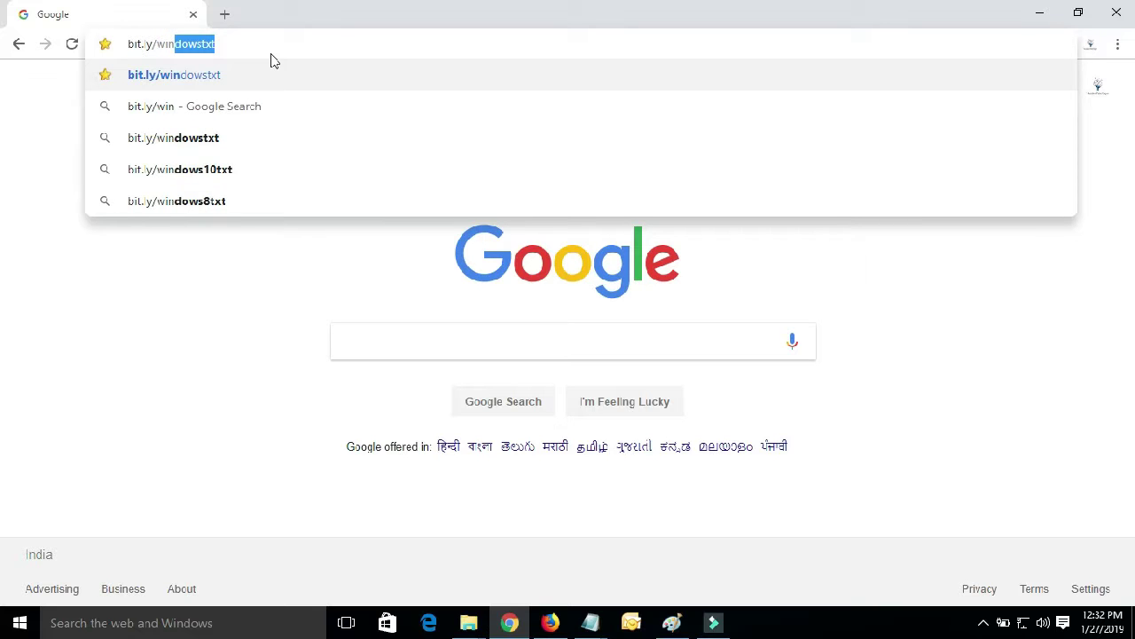
text(dowstxt)
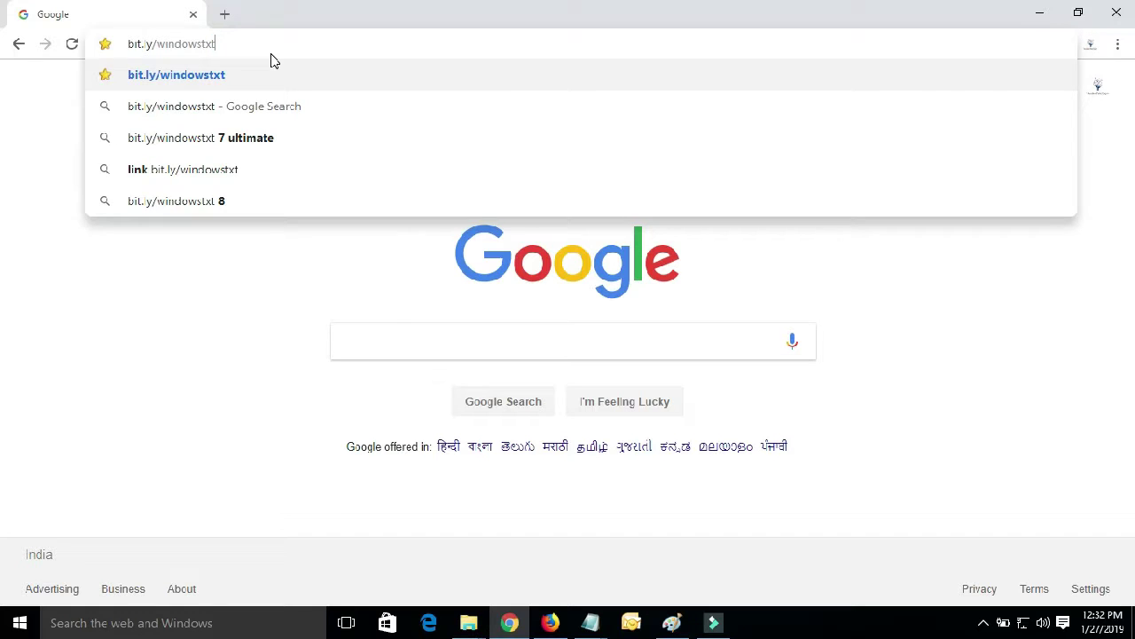
key(Return)
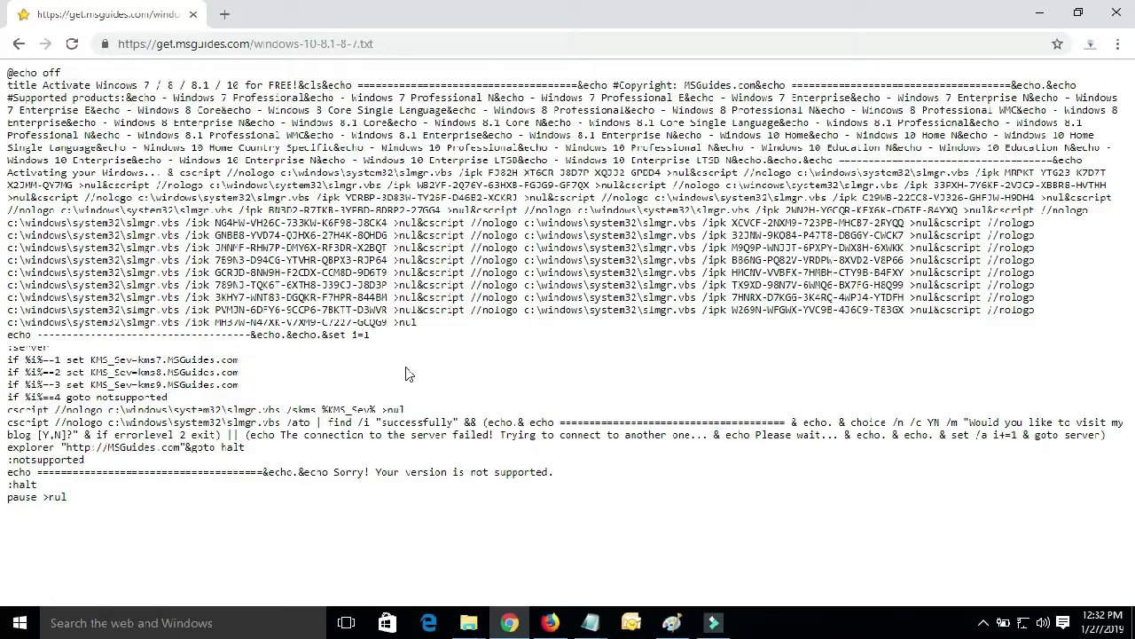
Copy the page's entire script text and create a new text document on the desktop
key(ctrl+a)
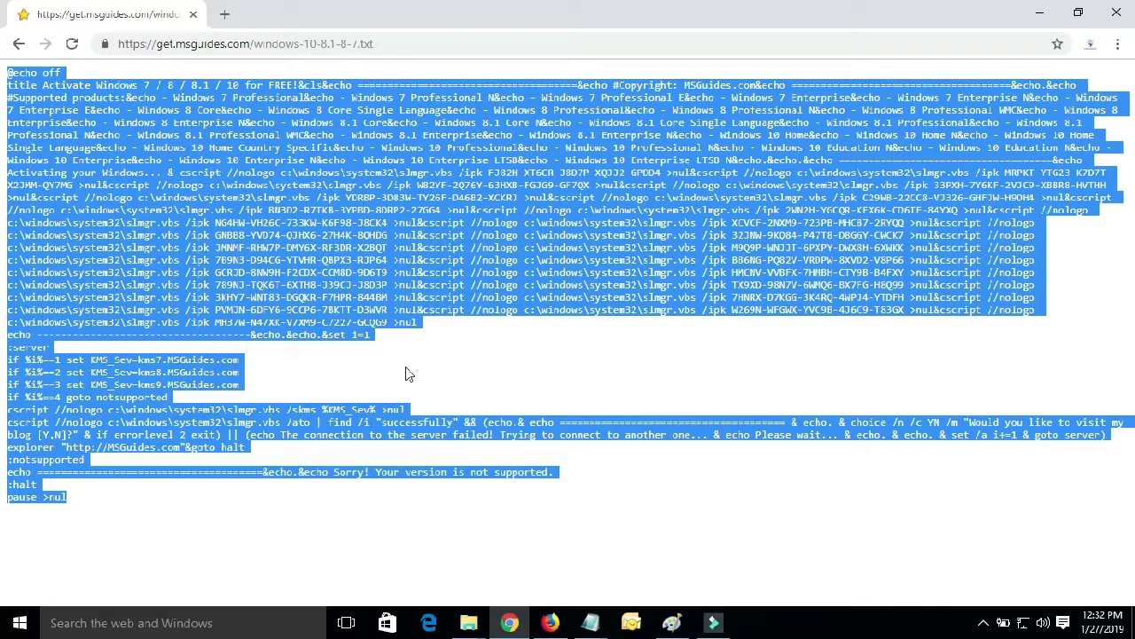
key(super+d)
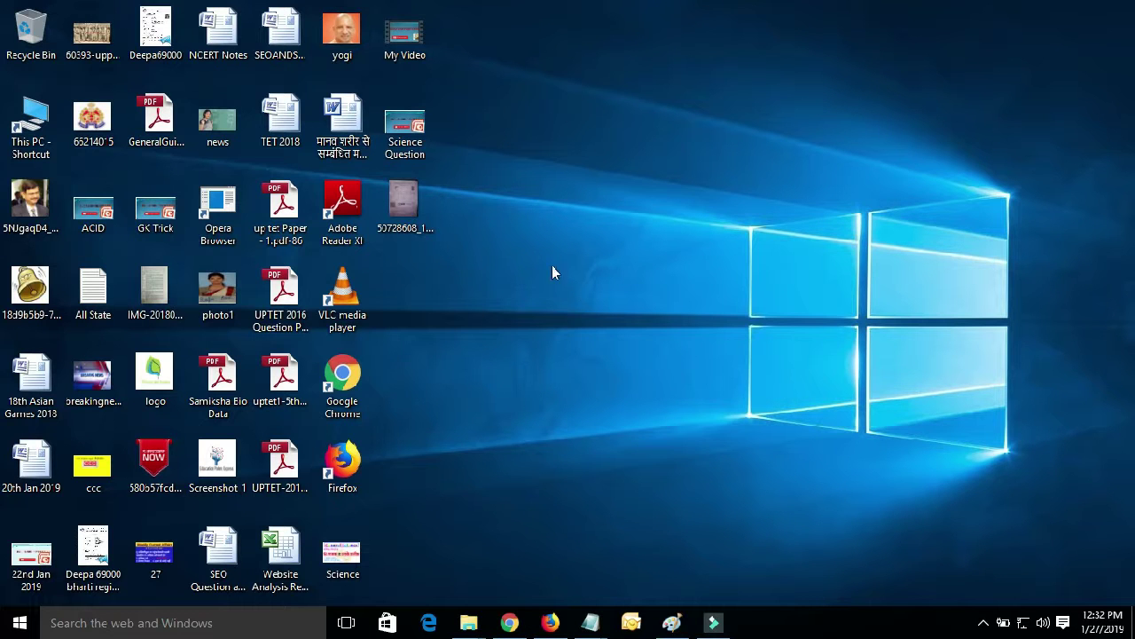
right_click(624, 149)
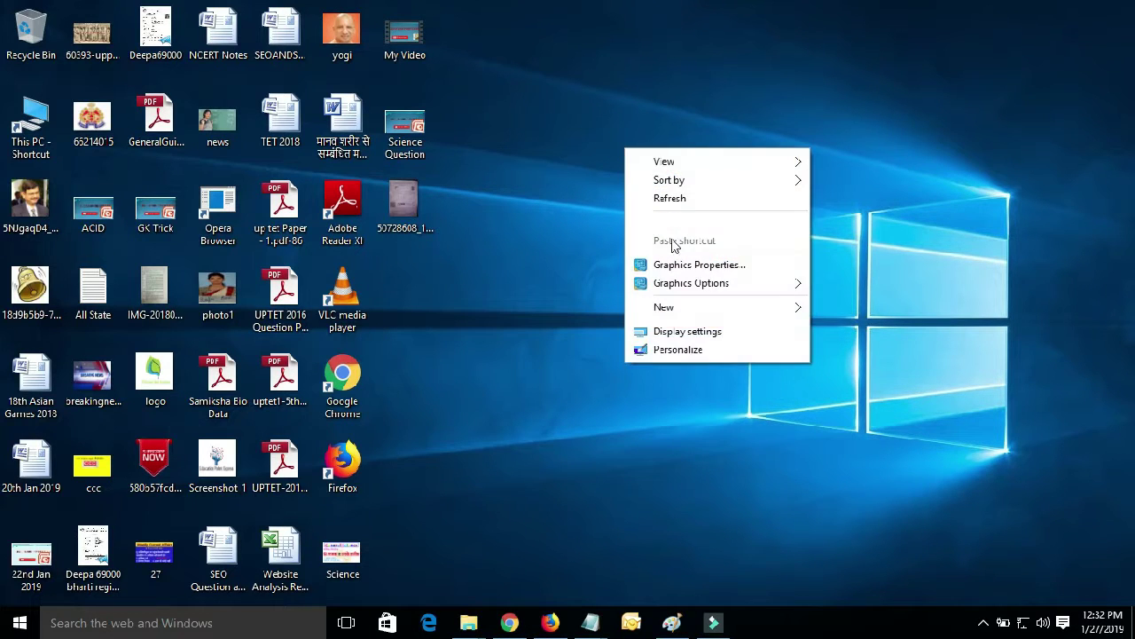
mouse_move(684, 310)
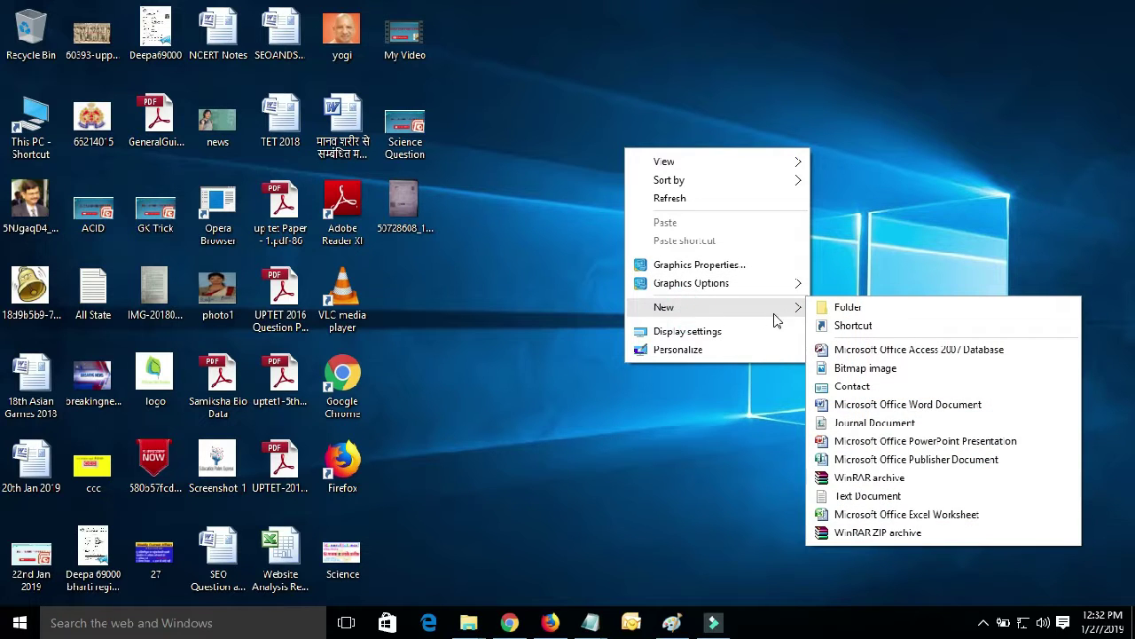
mouse_move(793, 311)
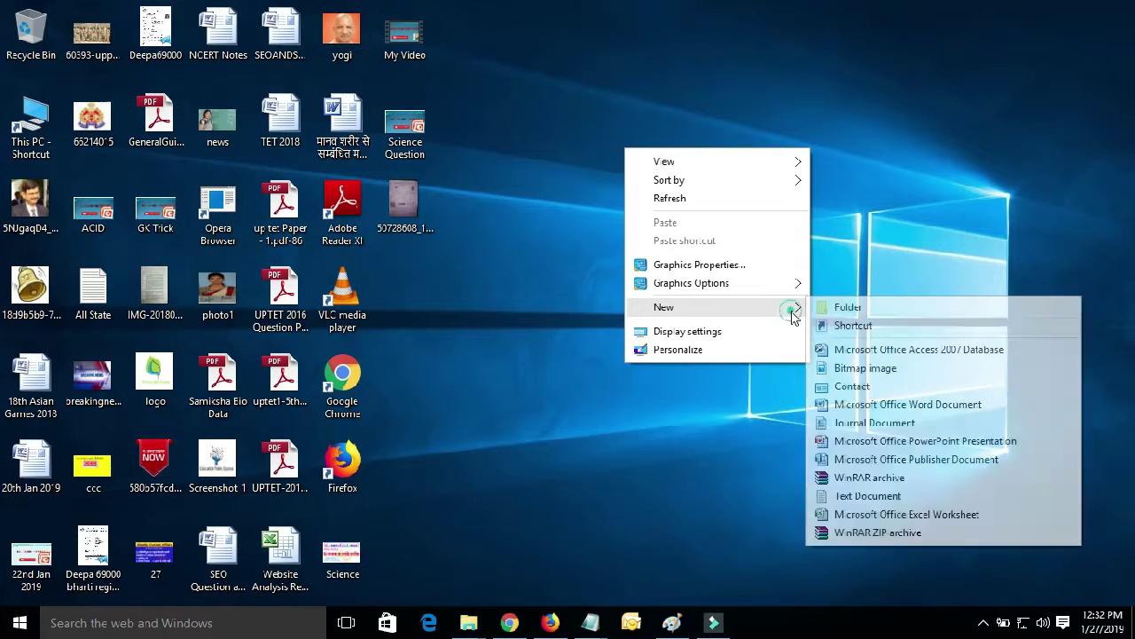
click(852, 497)
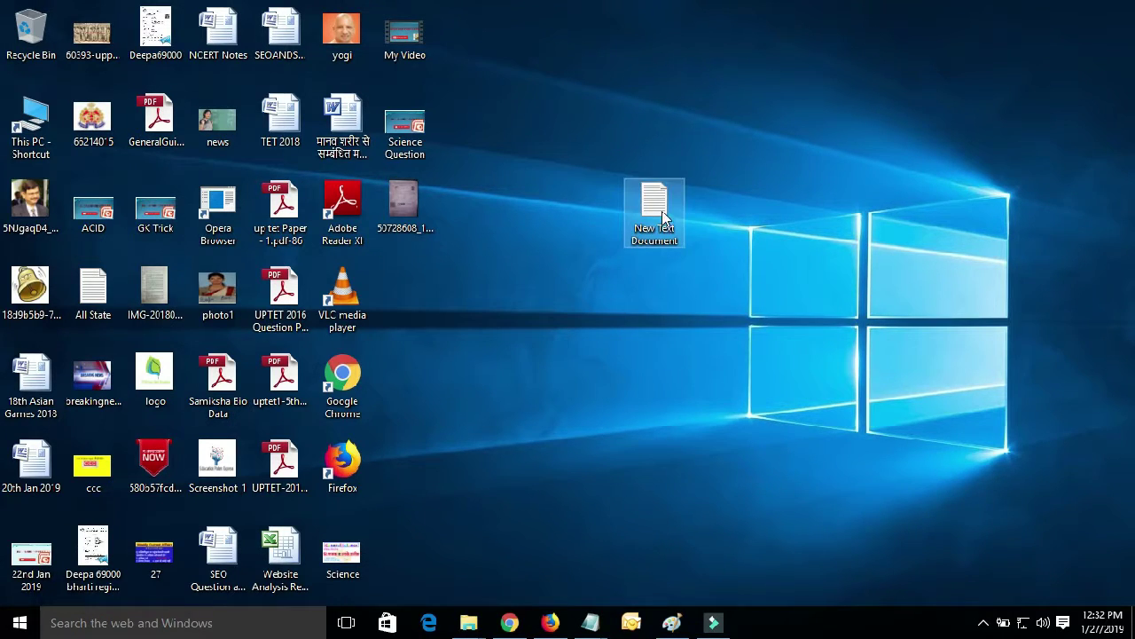
Open the New Text Document in Notepad and paste the copied activation script with its product keys into it
double_click(661, 208)
click(580, 250)
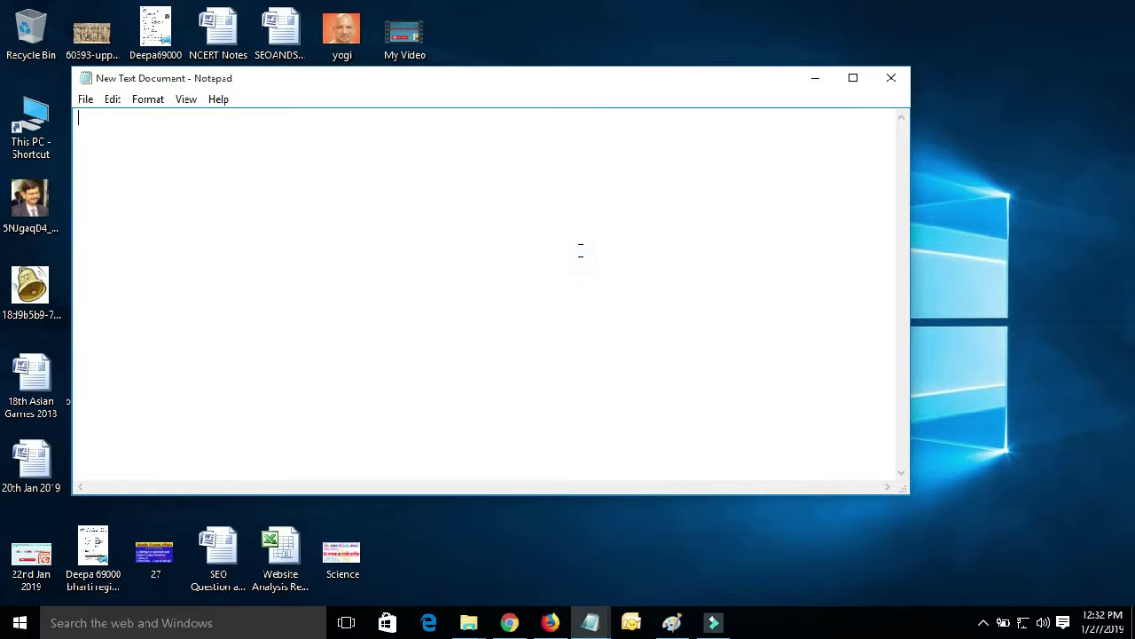
key(ctrl+v)
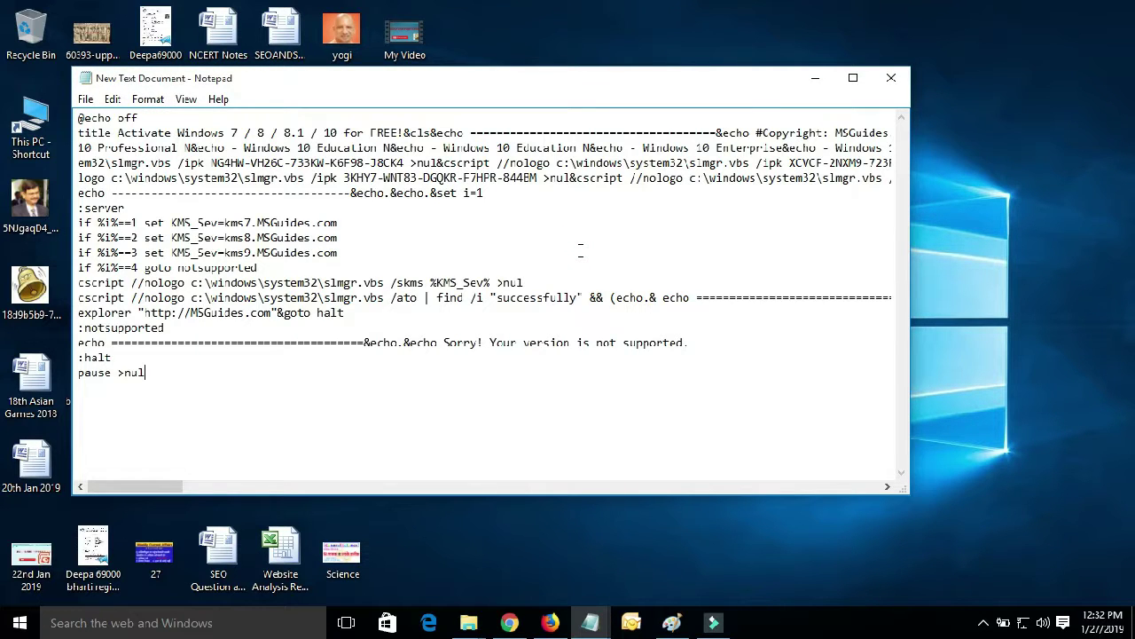
Save the script to the Desktop as a separate file named dell.cmd and close Notepad
click(88, 100)
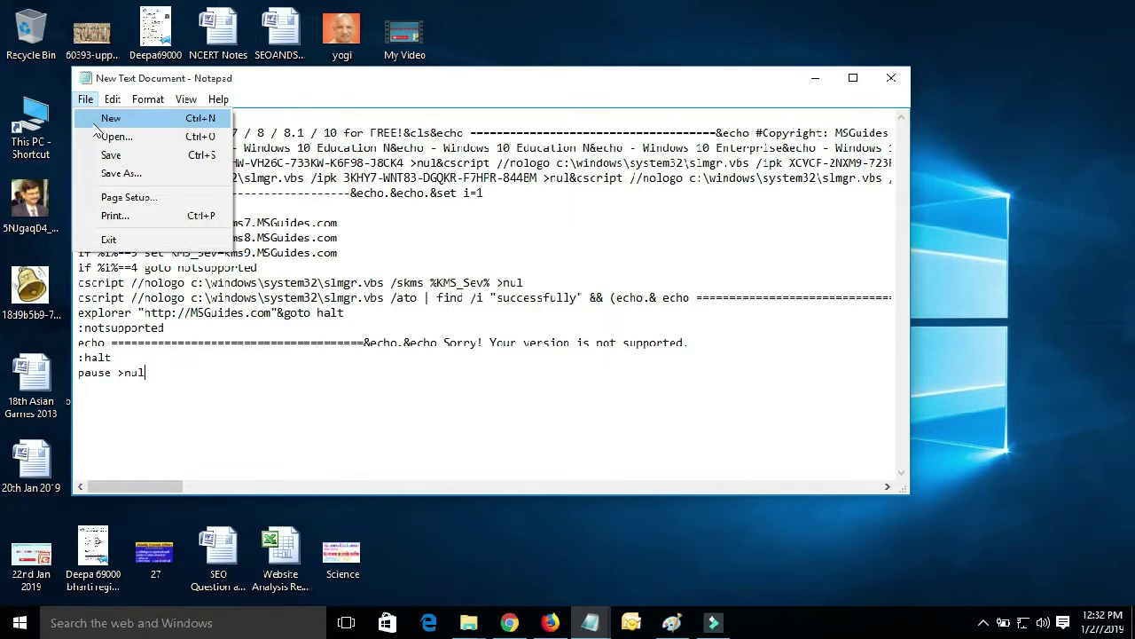
click(106, 174)
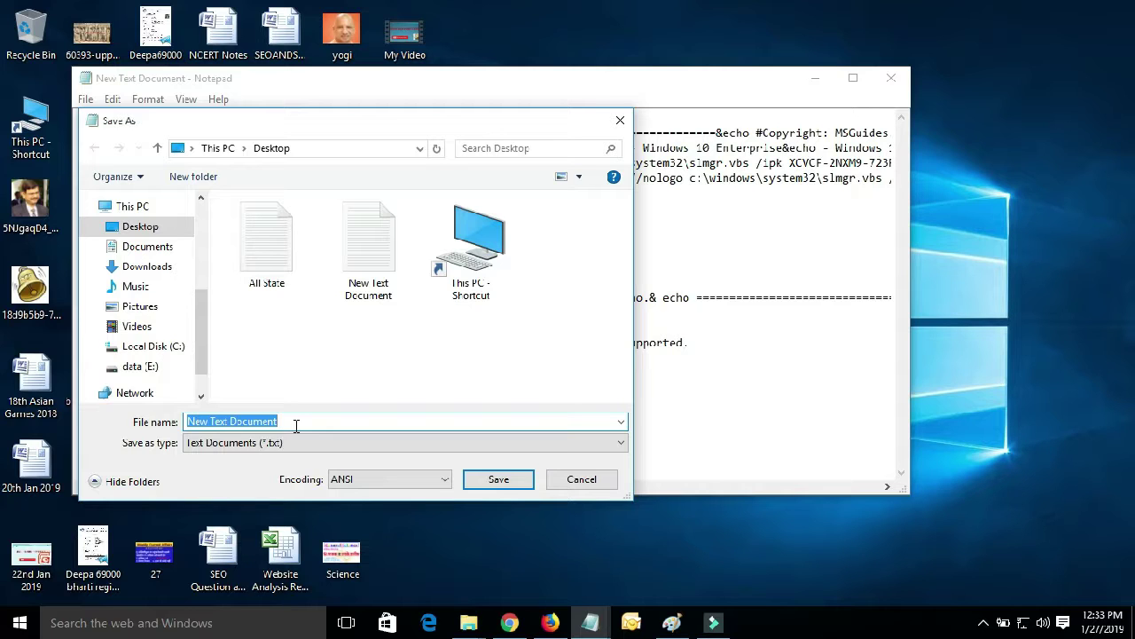
text(wind)
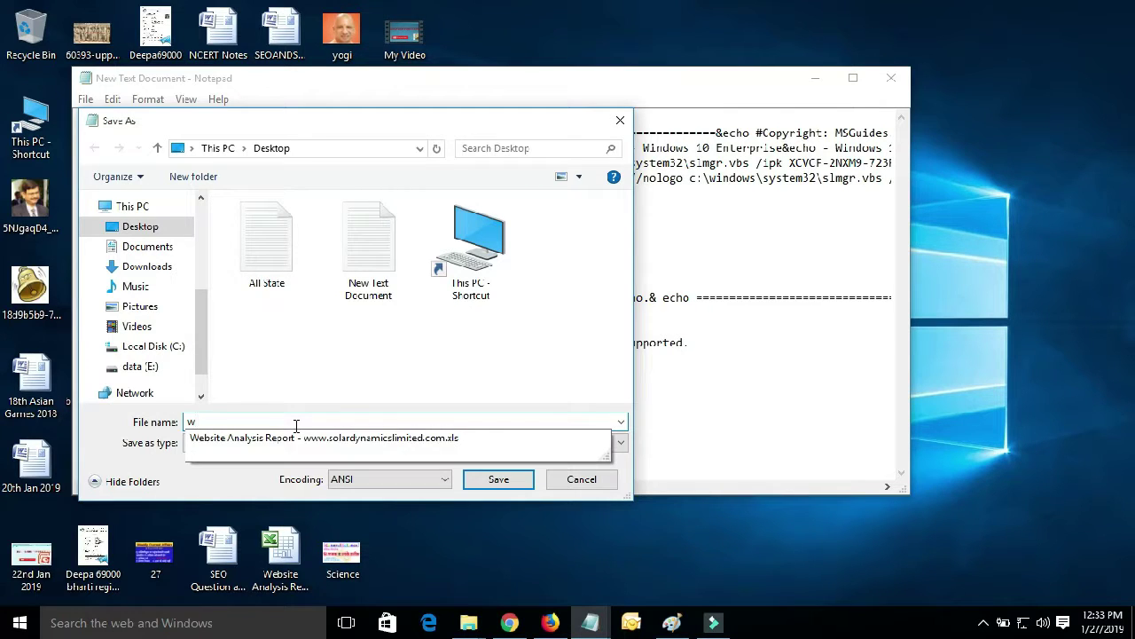
key(BackSpace)
key(BackSpace)
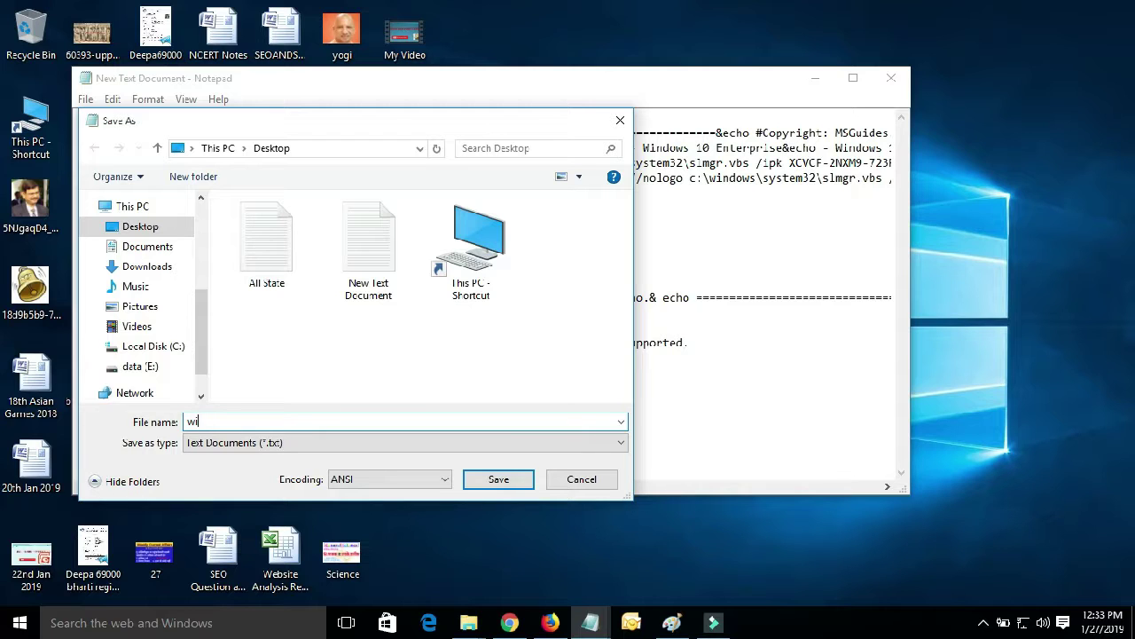
key(BackSpace)
key(BackSpace)
text(d)
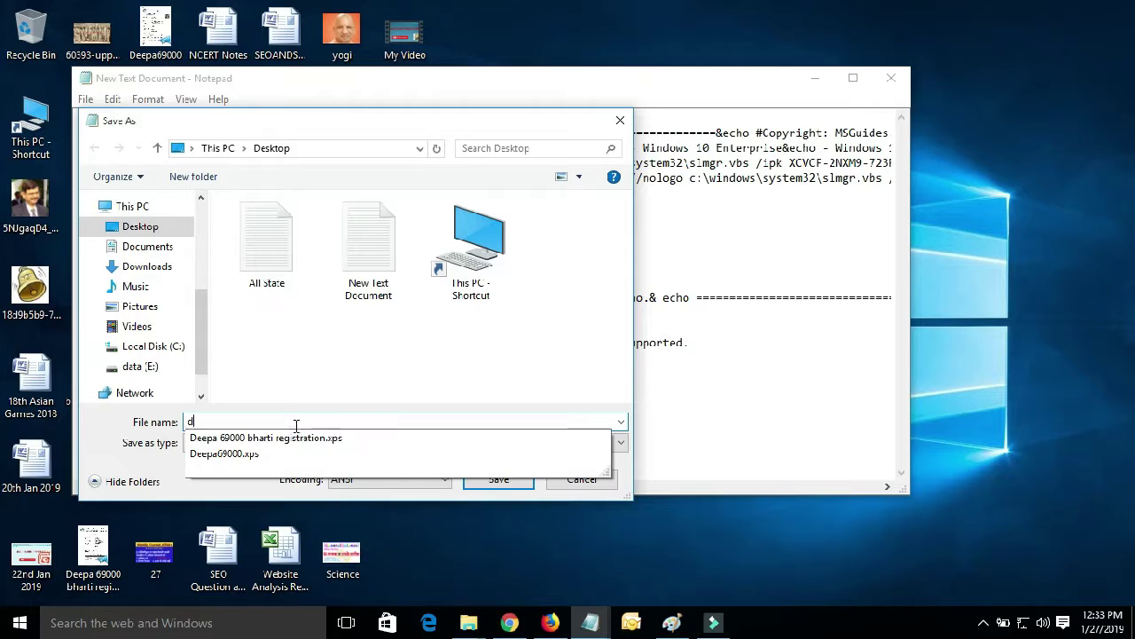
text(ell)
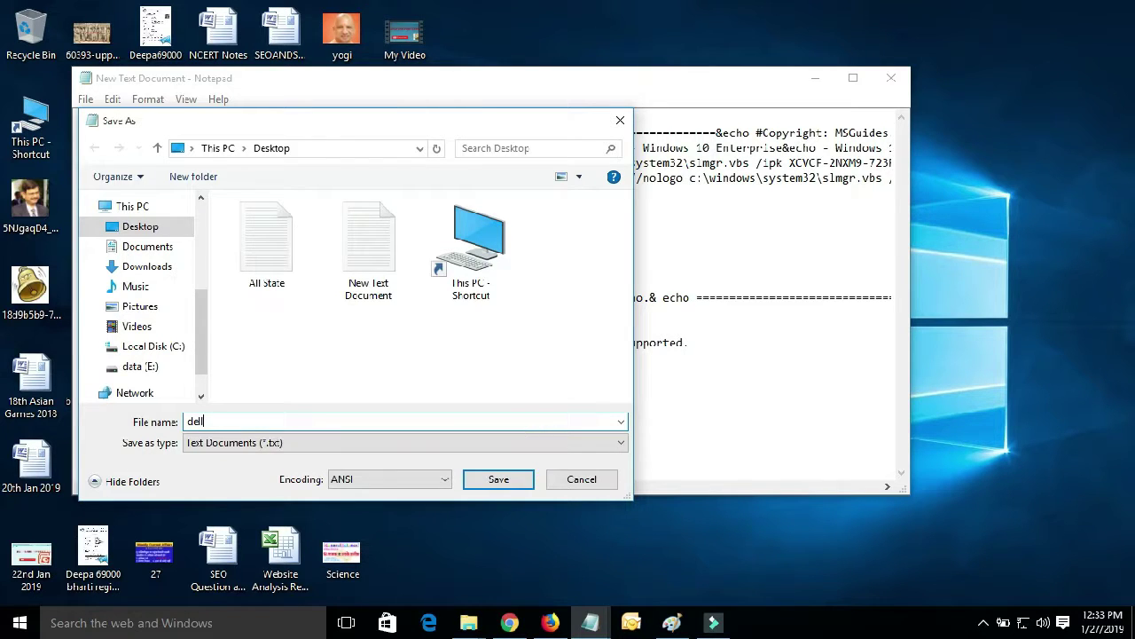
text(.cmd)
click(496, 479)
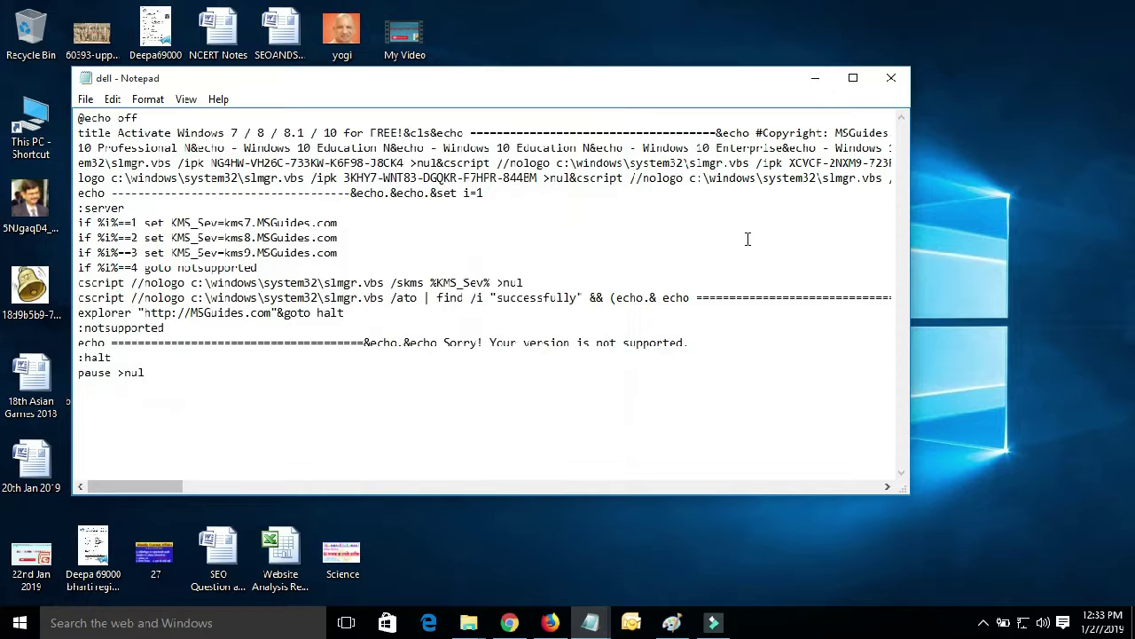
click(891, 79)
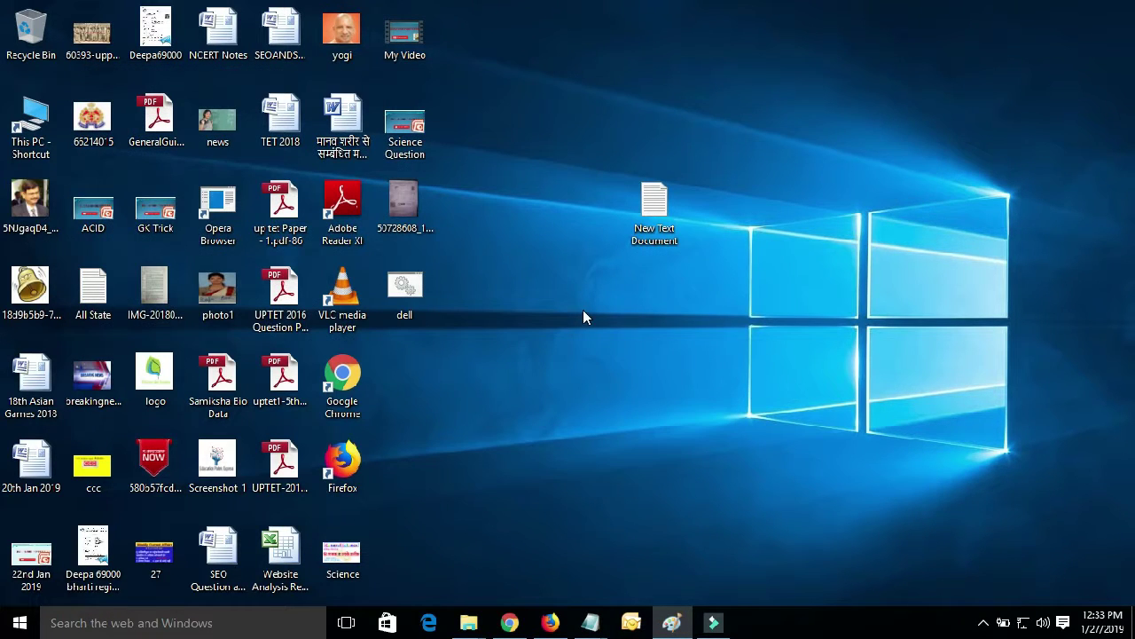
Check the contents of the original New Text Document on the desktop and close it
double_click(653, 210)
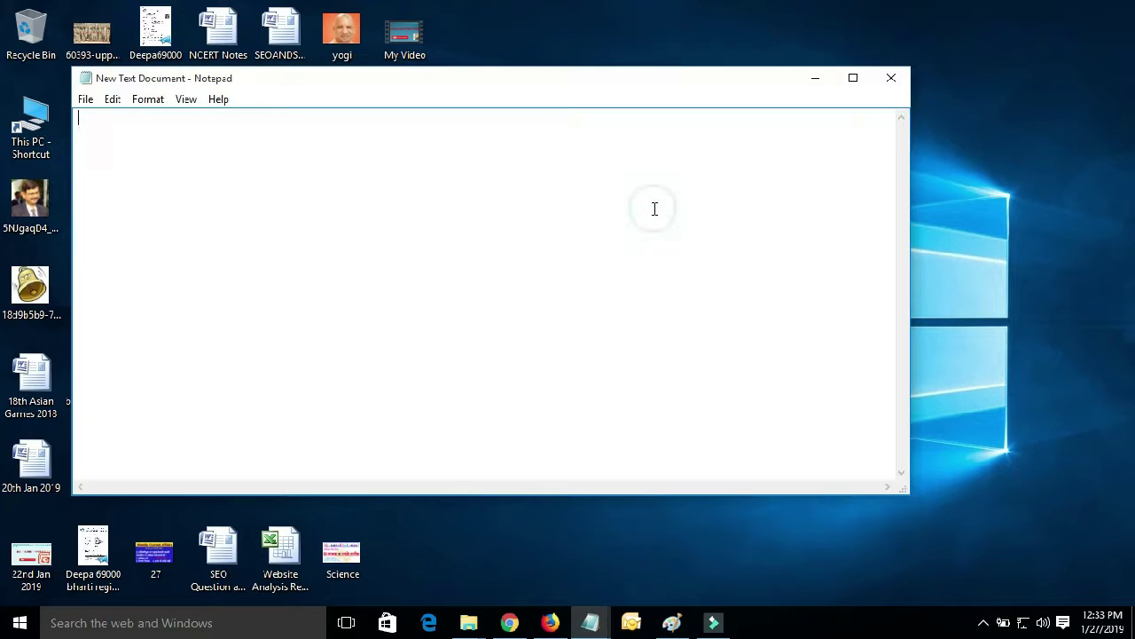
click(890, 78)
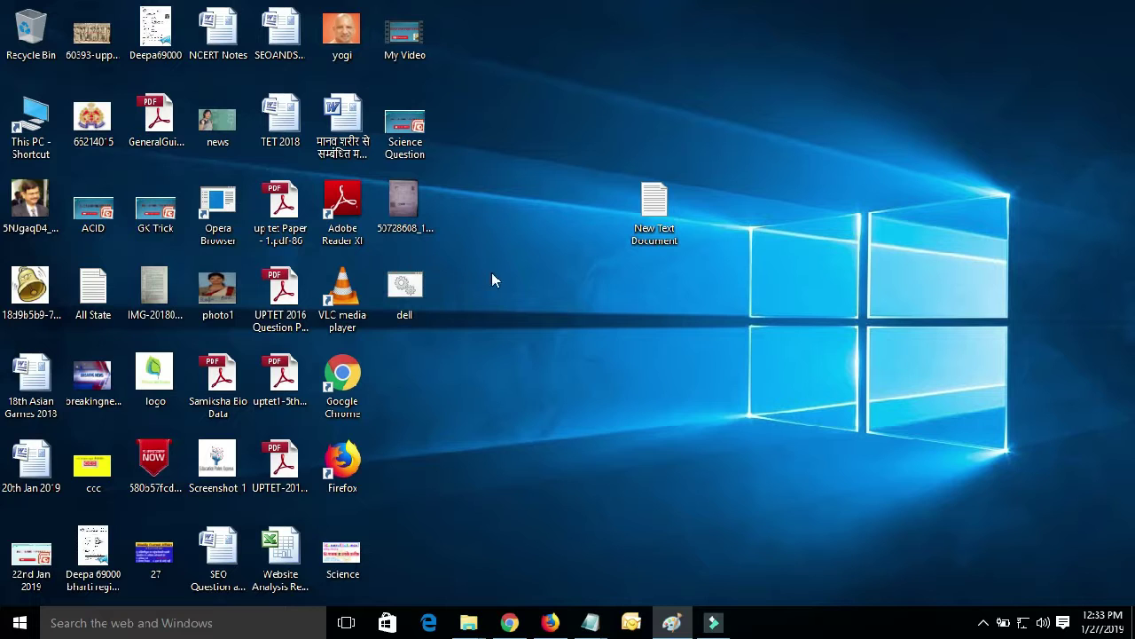
Run the dell command file on the desktop as administrator and approve the elevation request
right_click(407, 296)
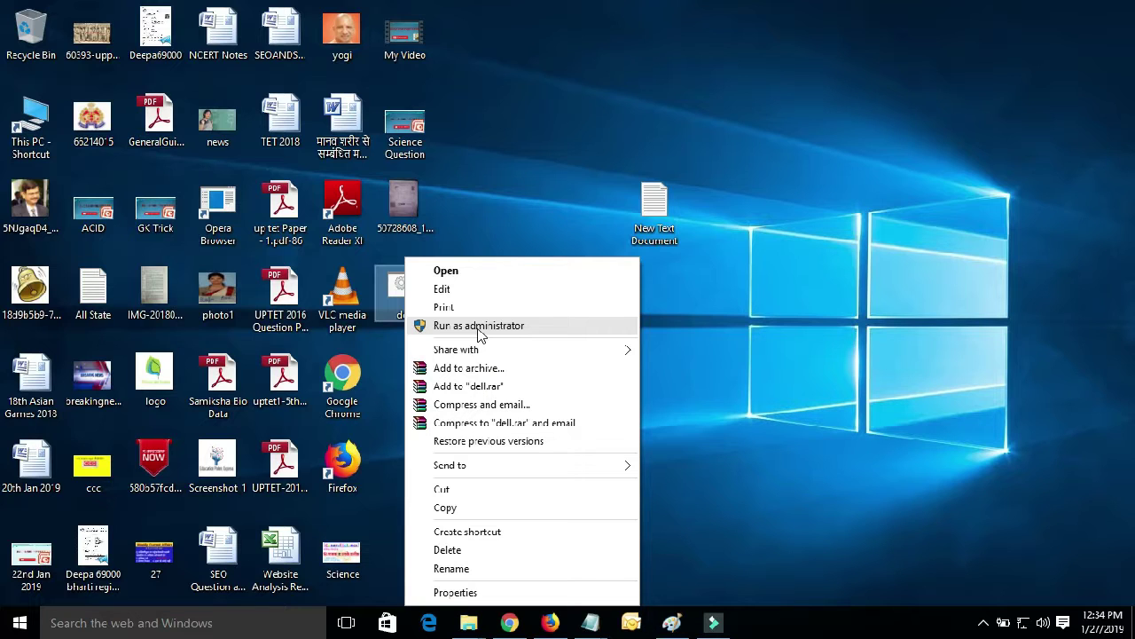
click(479, 328)
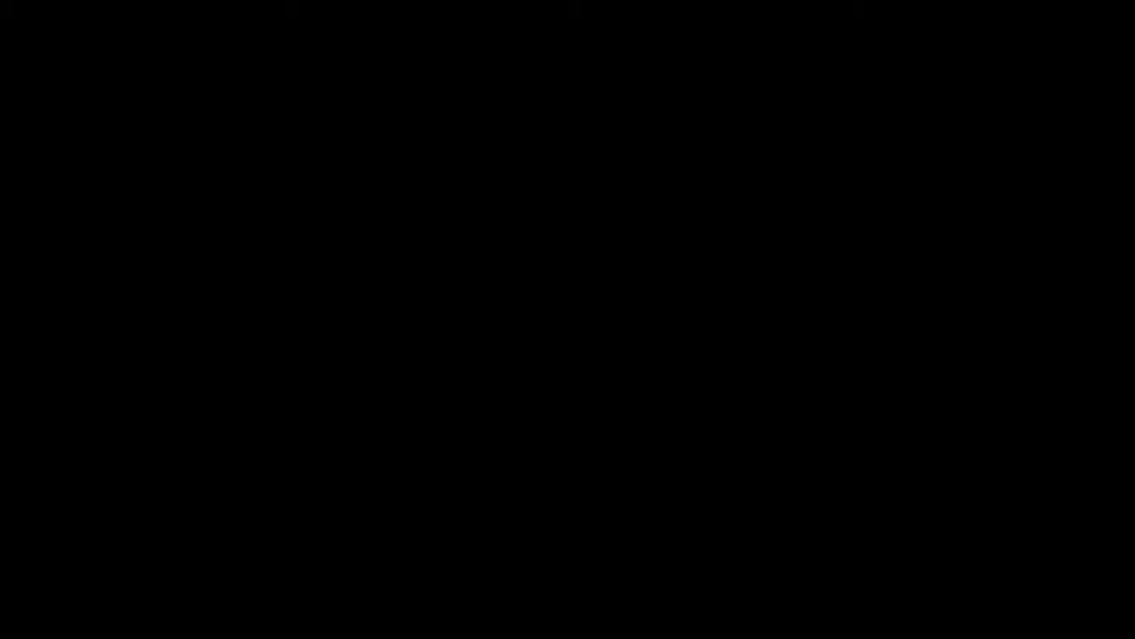
click(634, 337)
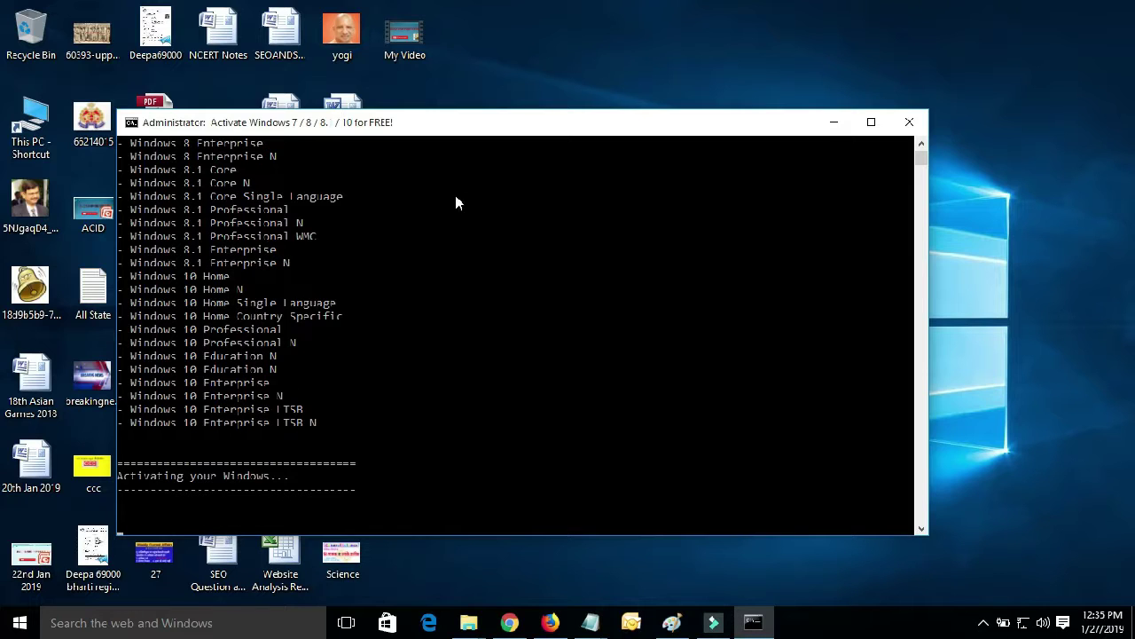
Reposition the script's console window on the desktop and answer N to the question about visiting the blog
drag(434, 132, 324, 101)
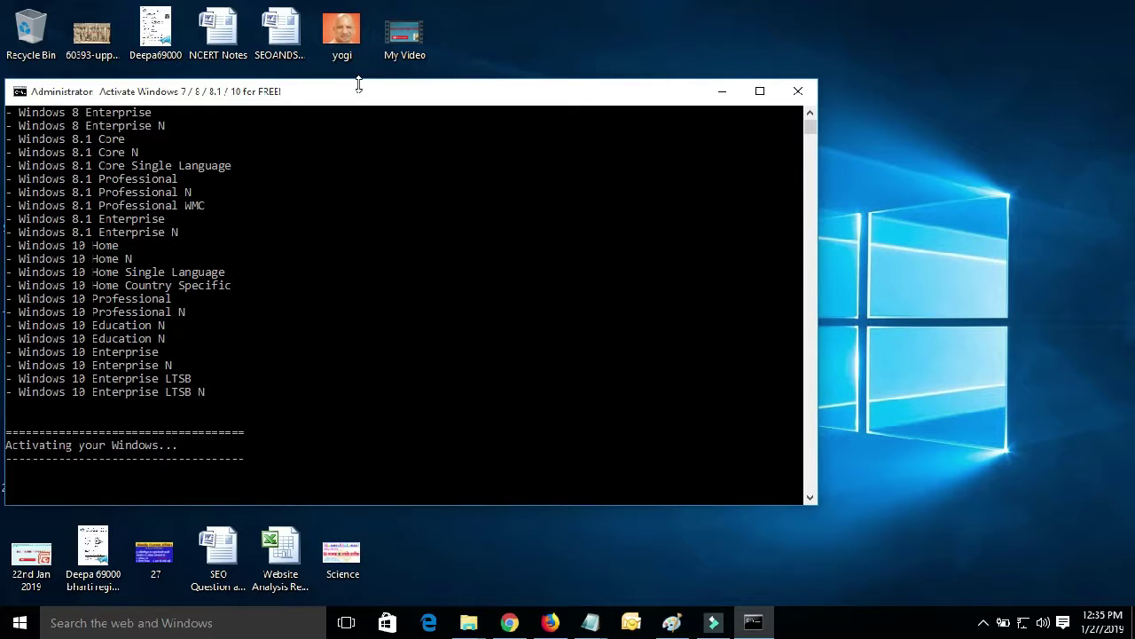
mouse_move(355, 100)
mouse_down()
mouse_move(370, 125)
mouse_move(351, 170)
mouse_move(373, 178)
mouse_move(363, 74)
mouse_move(363, 106)
mouse_up()
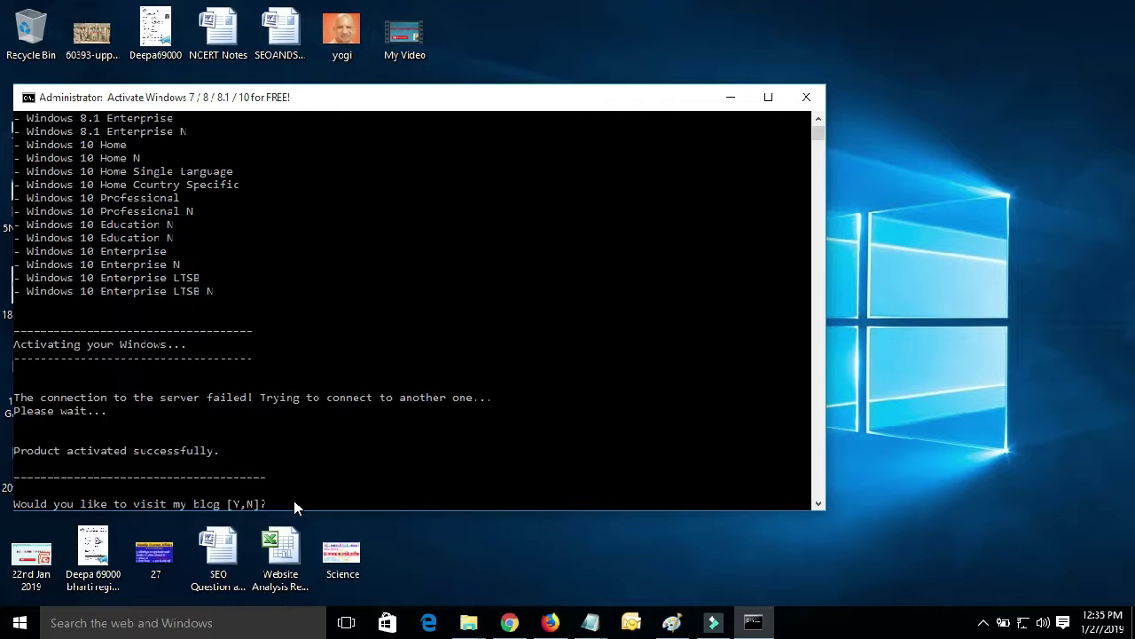
key(n)
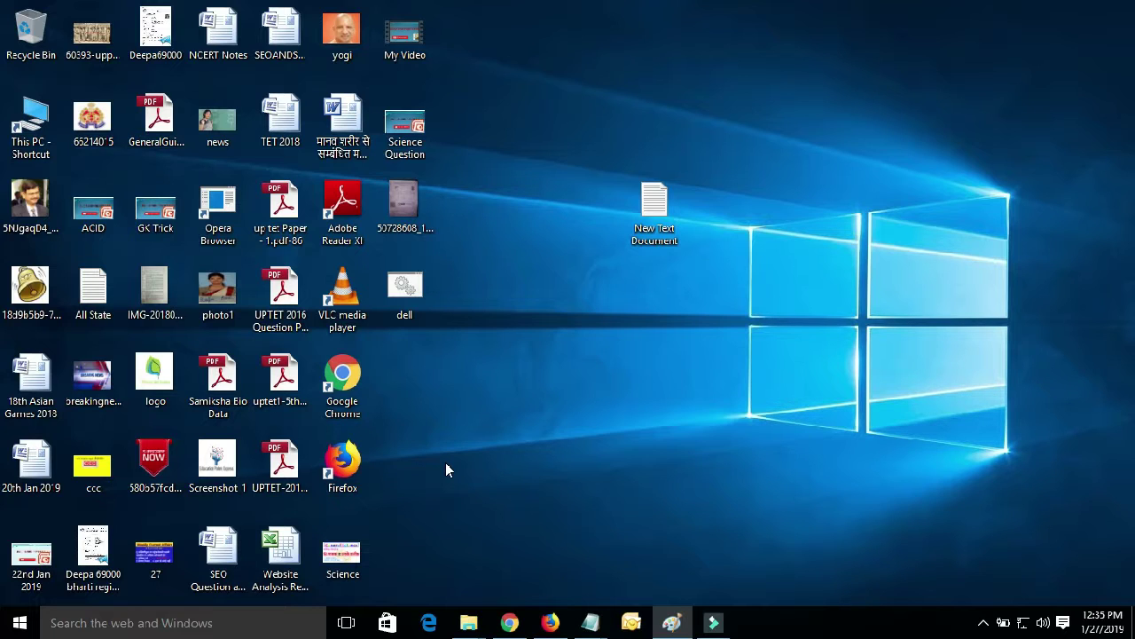
Switch back to Google Chrome to view the script page
click(510, 622)
click(559, 541)
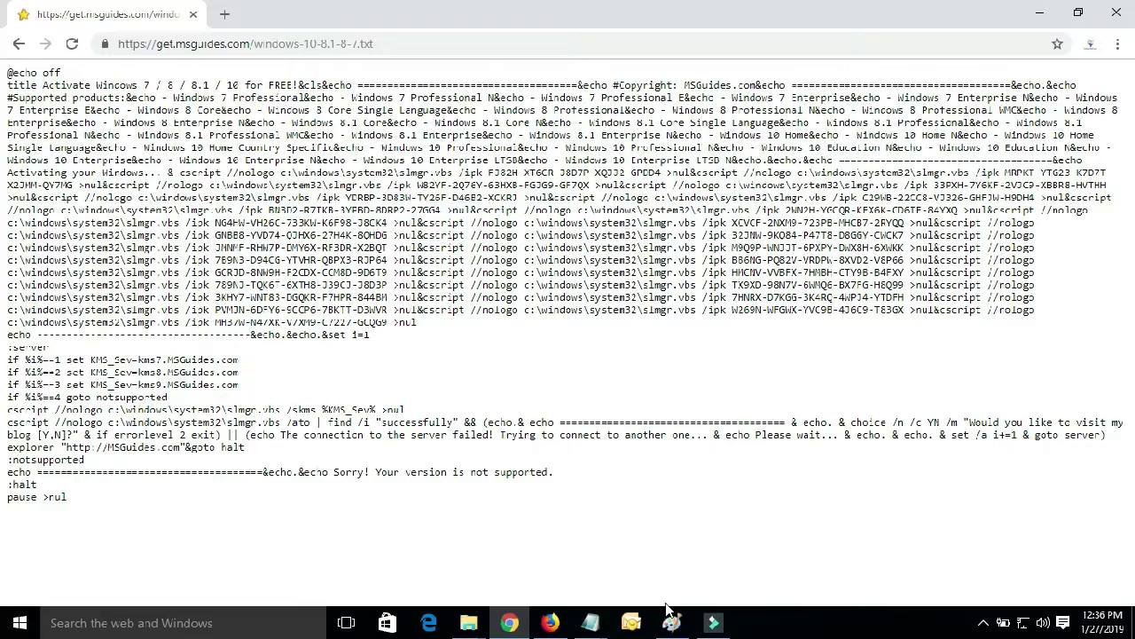
click(522, 628)
click(522, 628)
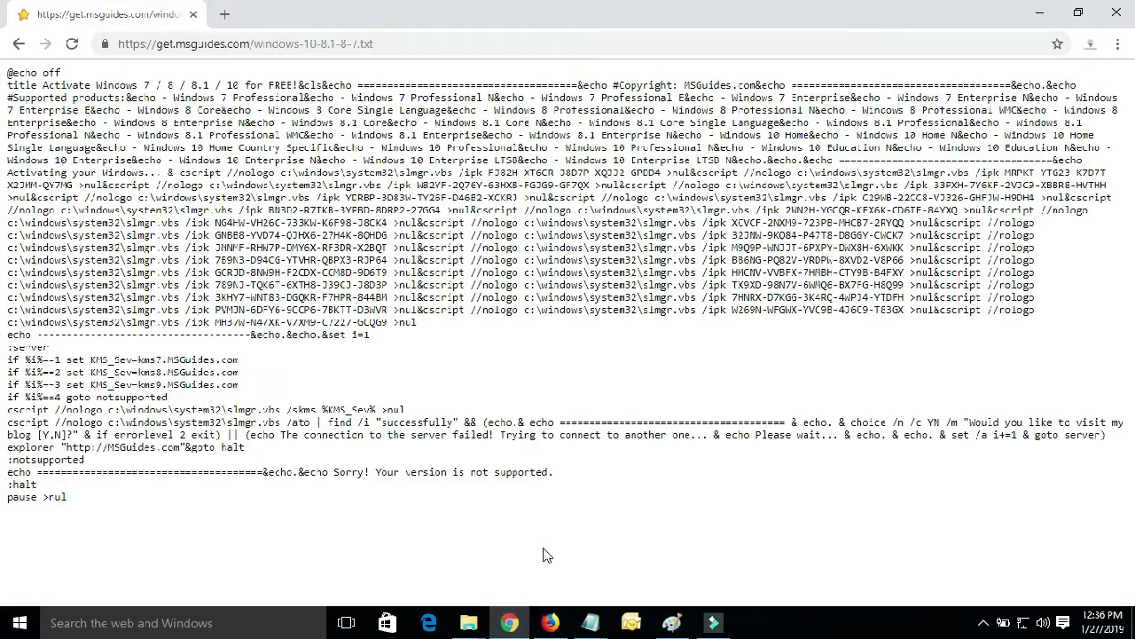